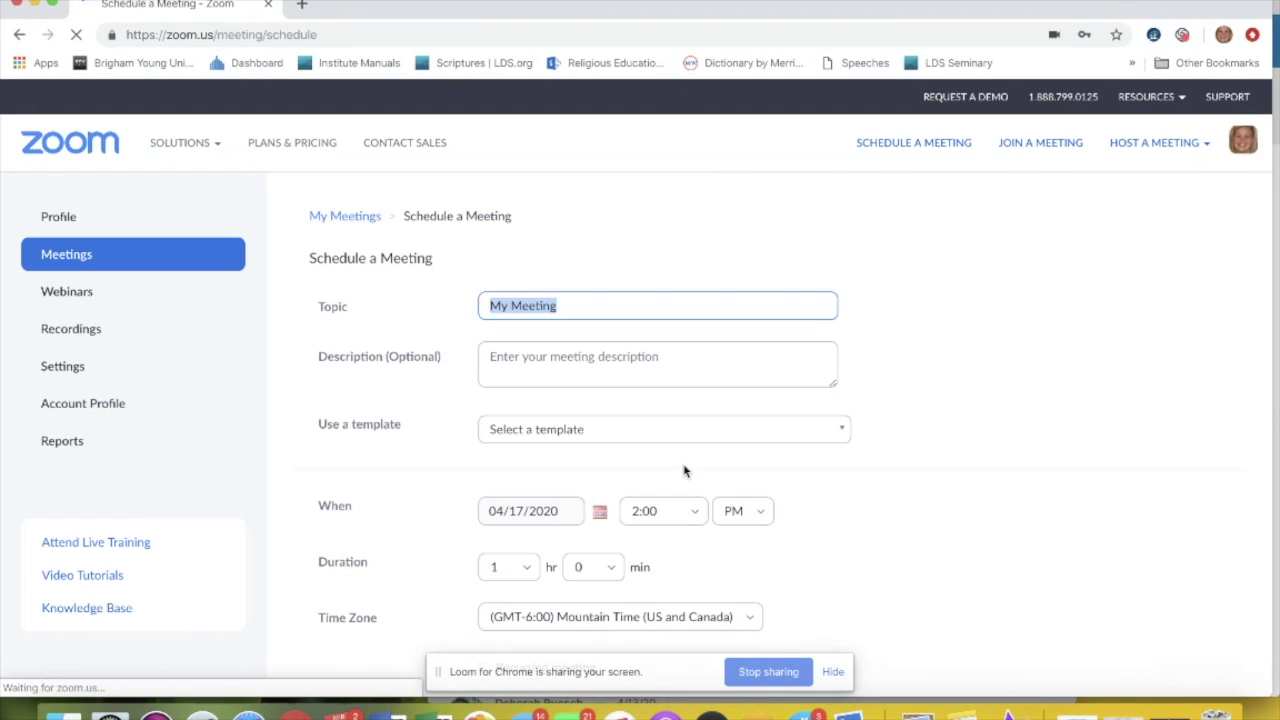
Review the Schedule a Meeting form's options, including time, registration, meeting ID, video, audio, waiting room and breakout room pre-assign.
{"action": "scroll", "coordinate": [684, 471], "scroll_direction": "down", "scroll_amount": 10}
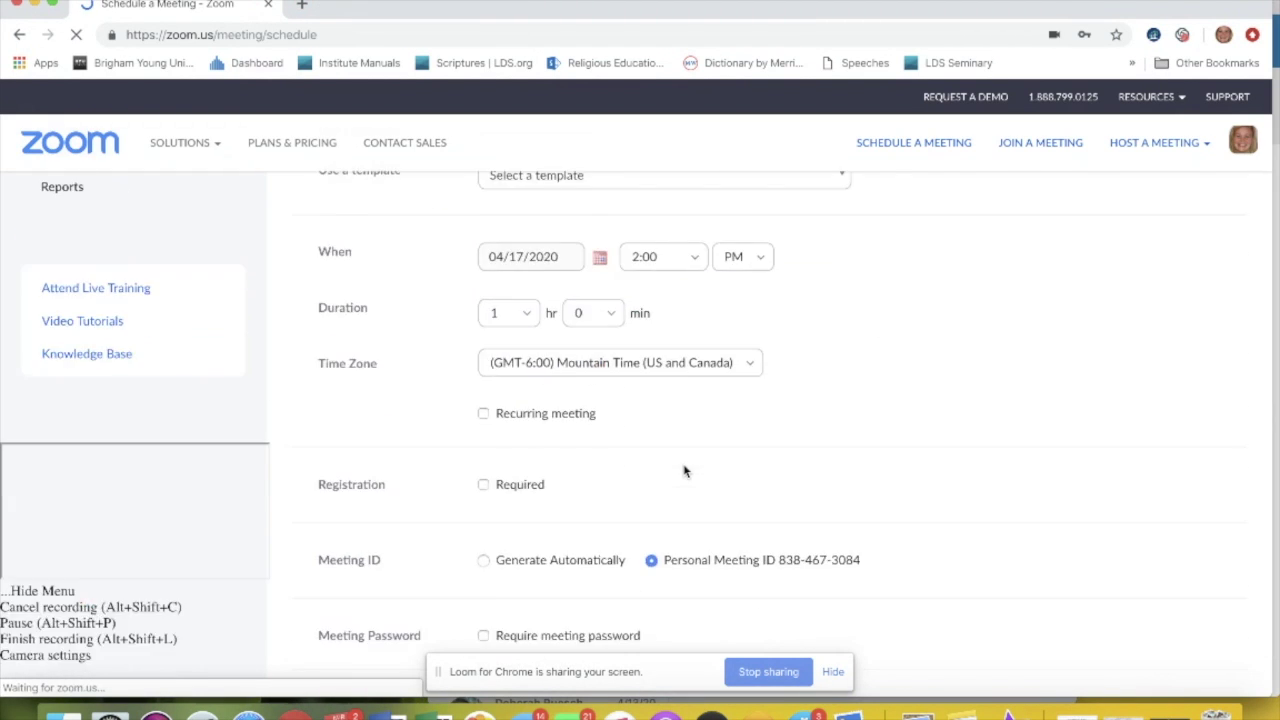
{"action": "scroll", "coordinate": [684, 471], "scroll_direction": "down", "scroll_amount": 2}
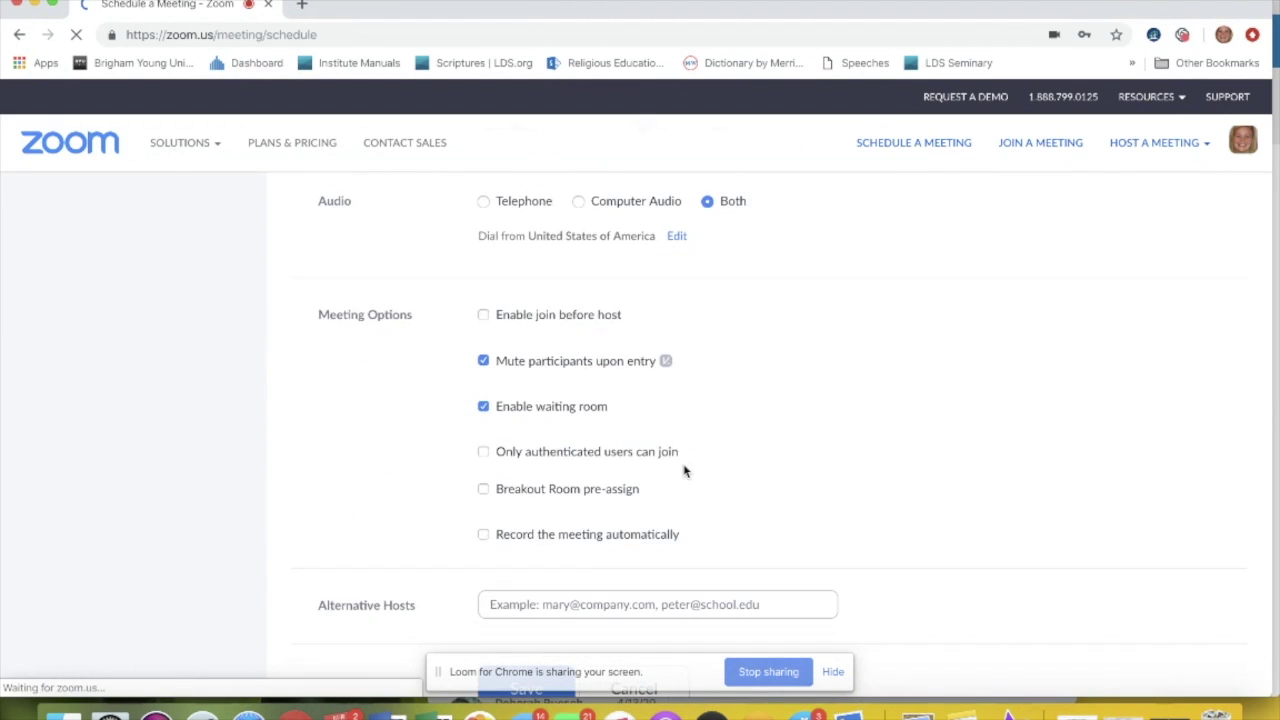
{"action": "scroll", "coordinate": [684, 471], "scroll_direction": "up", "scroll_amount": 3}
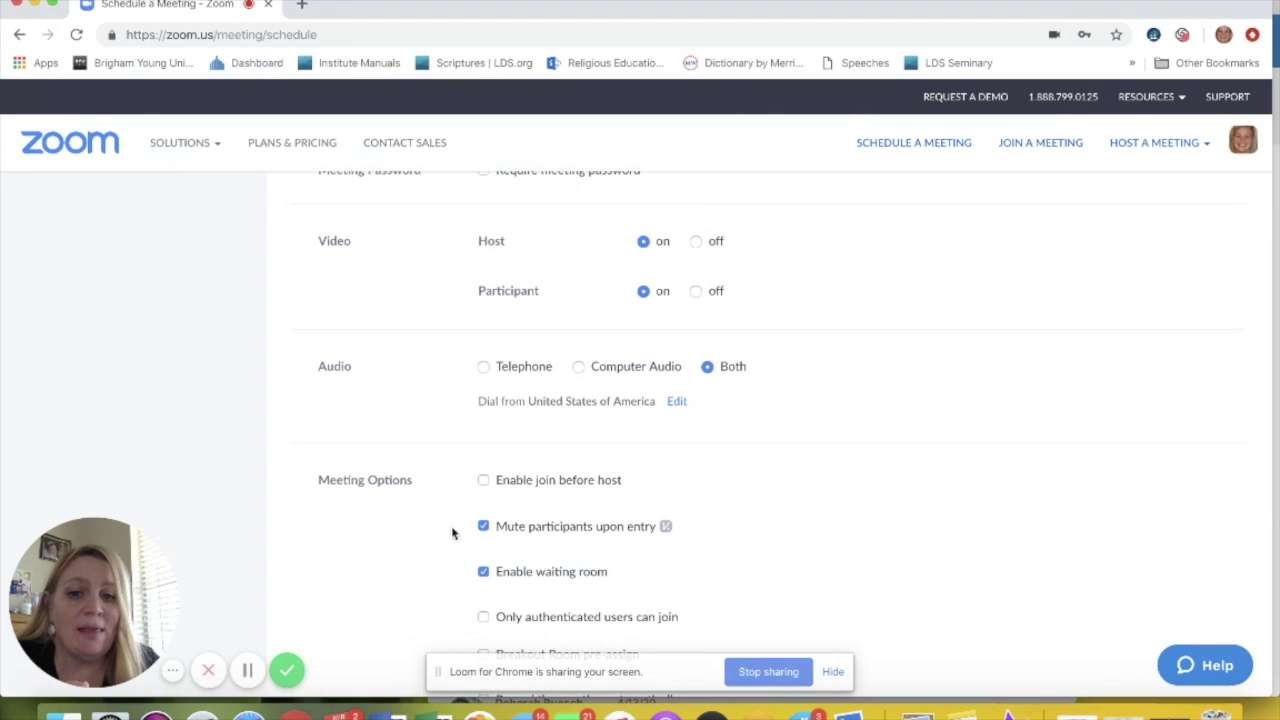
{"action": "scroll", "coordinate": [595, 455], "scroll_direction": "down", "scroll_amount": 1}
{"action": "scroll", "coordinate": [595, 455], "scroll_direction": "down", "scroll_amount": 2}
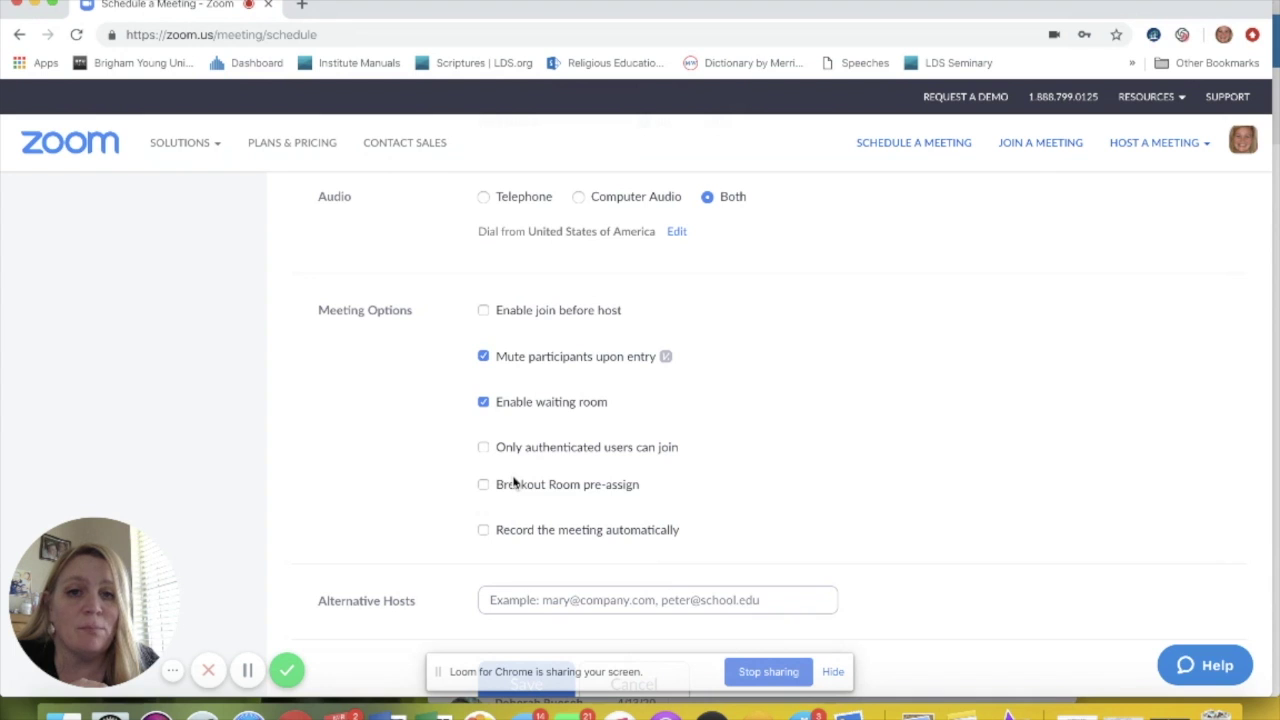
{"action": "scroll", "coordinate": [514, 390], "scroll_direction": "up", "scroll_amount": 5}
{"action": "scroll", "coordinate": [514, 390], "scroll_direction": "up", "scroll_amount": 4}
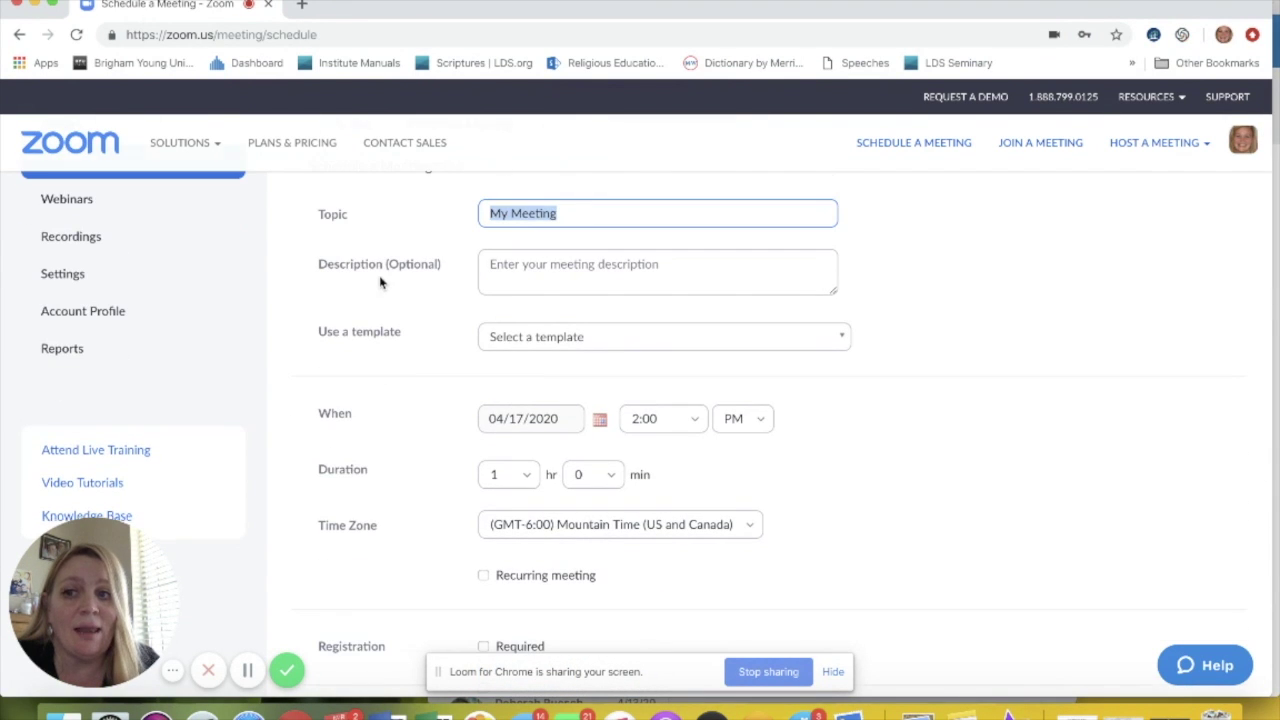
Open the account's meeting settings and examine the audio type, join before host and Personal Meeting ID options.
{"action": "scroll", "coordinate": [380, 282], "scroll_direction": "up", "scroll_amount": 1}
{"action": "left_click", "coordinate": [63, 368]}
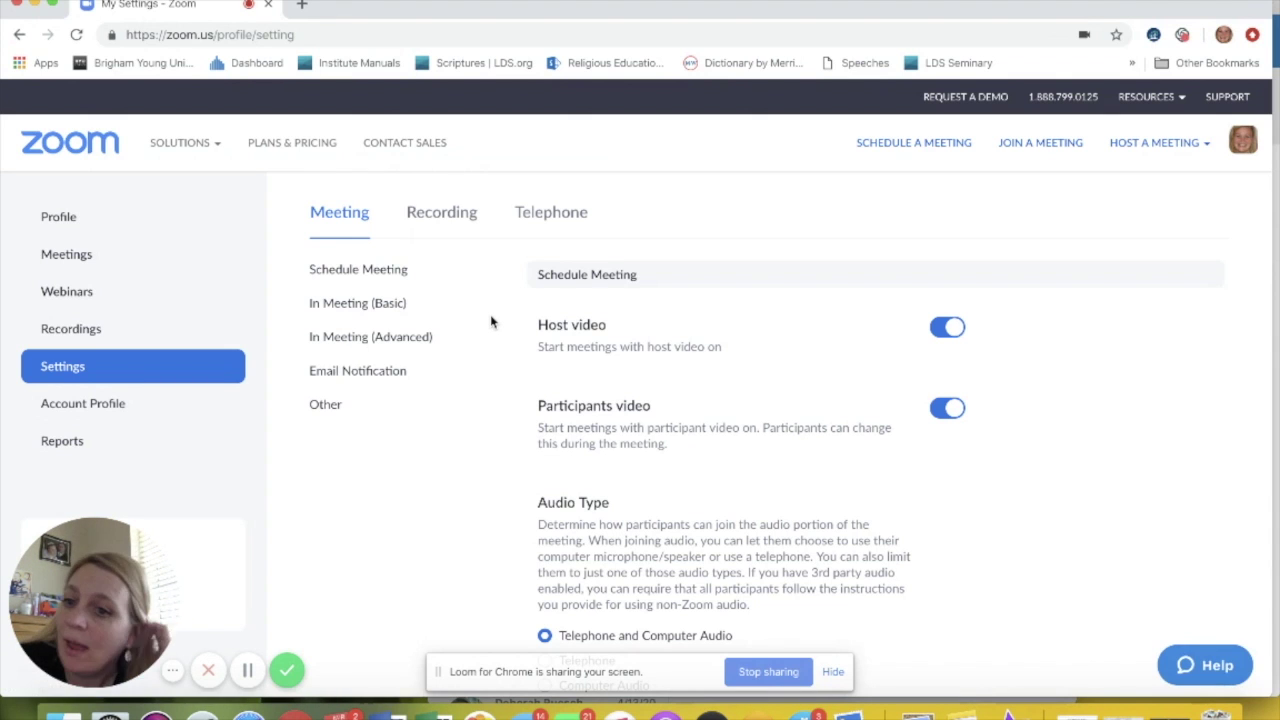
{"action": "scroll", "coordinate": [627, 387], "scroll_direction": "down", "scroll_amount": 8}
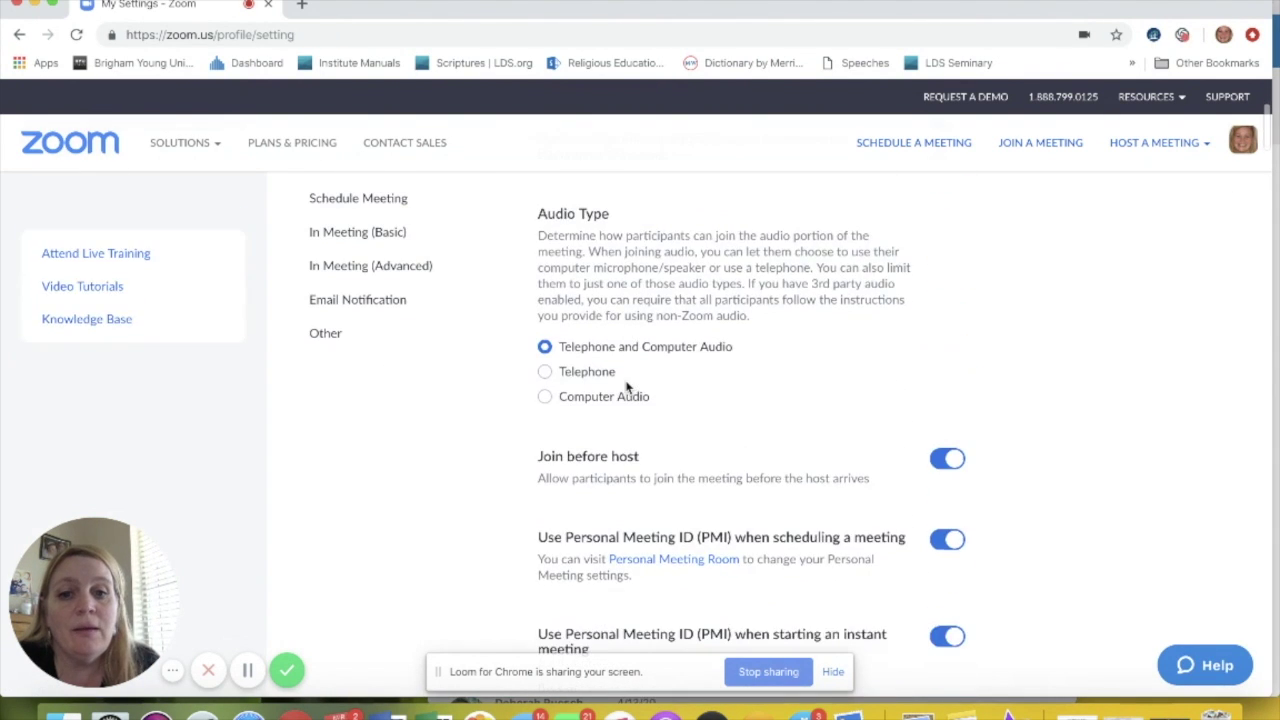
{"action": "scroll", "coordinate": [627, 387], "scroll_direction": "down", "scroll_amount": 1}
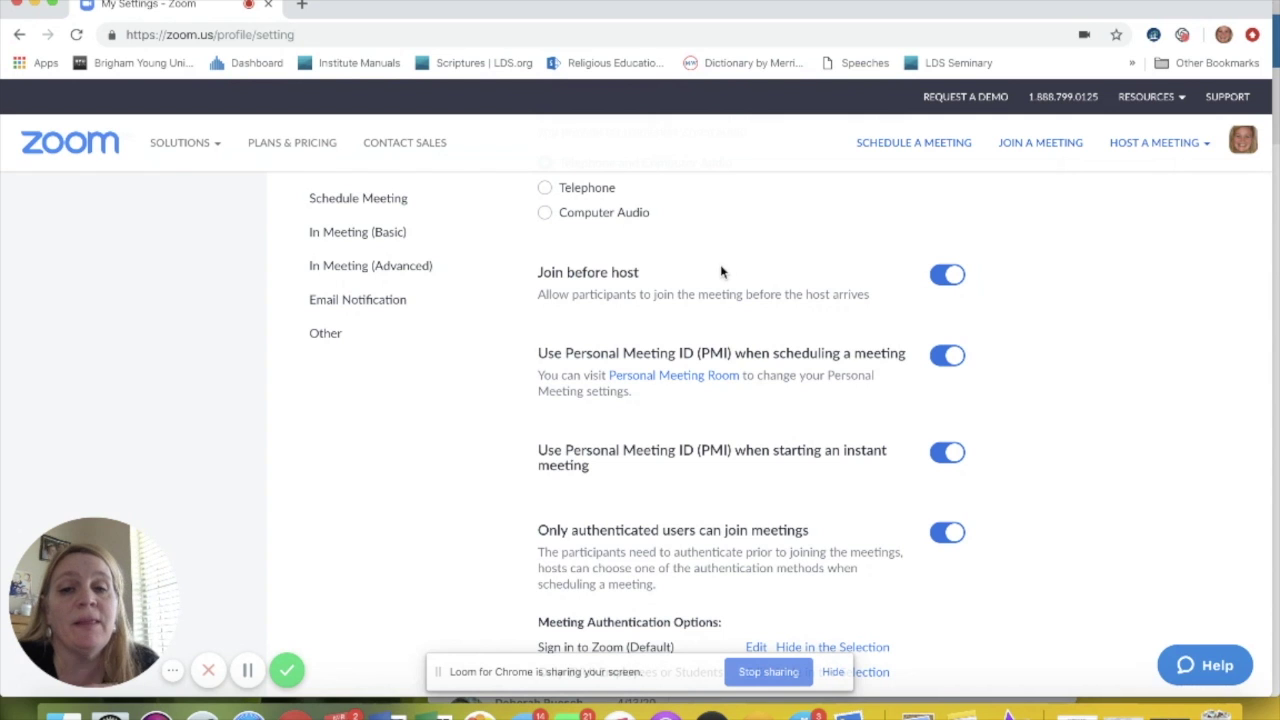
Examine the In Meeting (Basic) settings for co-host, polling, screen sharing, annotation, whiteboard, remote control and nonverbal feedback.
{"action": "scroll", "coordinate": [720, 430], "scroll_direction": "down", "scroll_amount": 15}
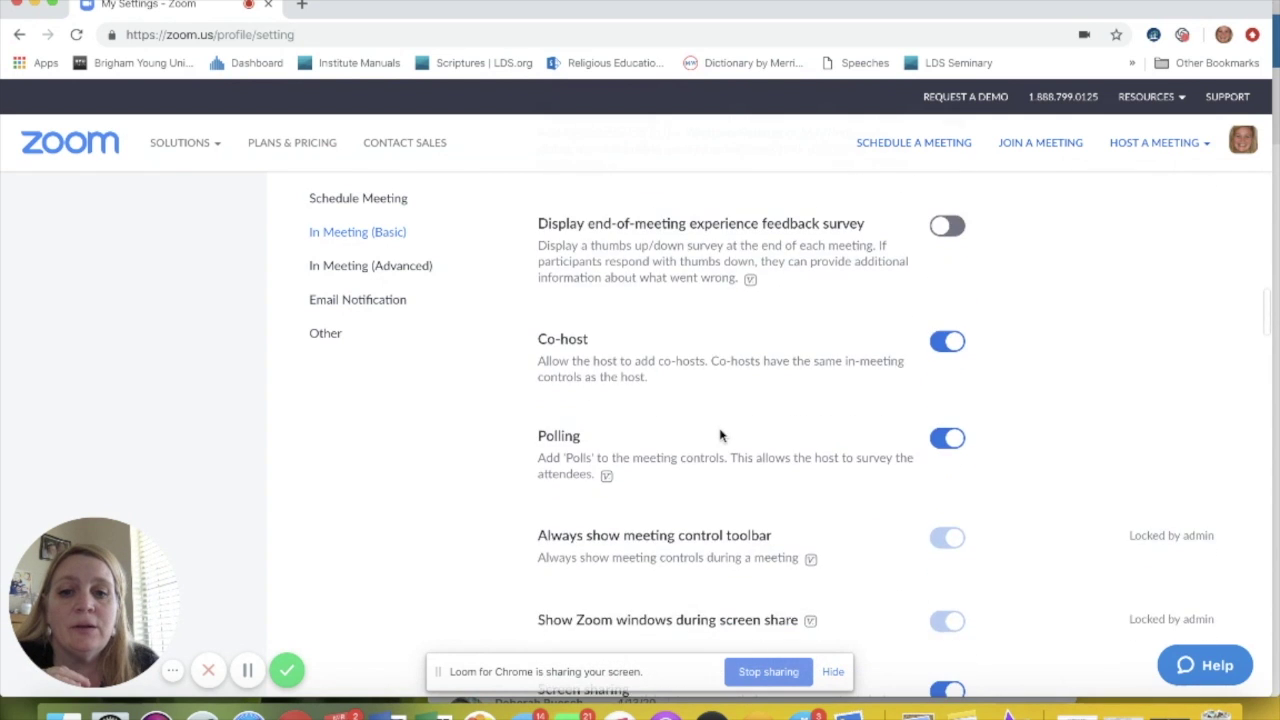
{"action": "scroll", "coordinate": [724, 437], "scroll_direction": "down", "scroll_amount": 1}
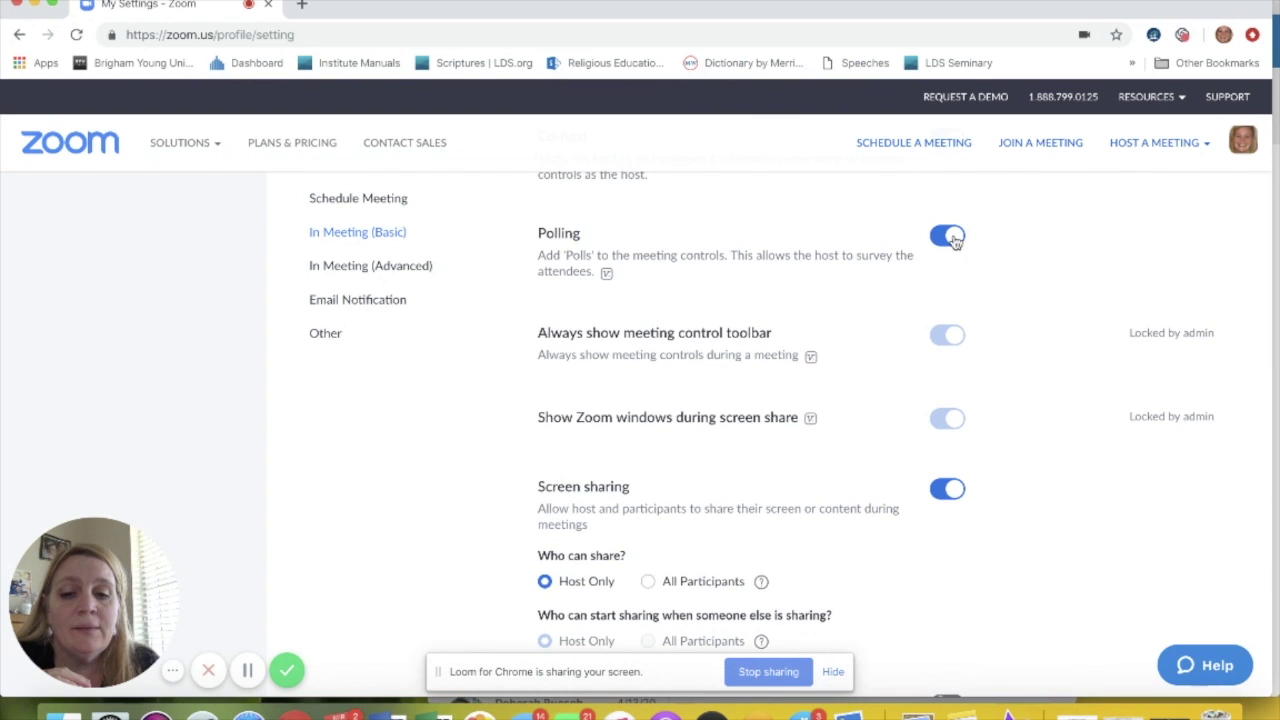
{"action": "scroll", "coordinate": [870, 450], "scroll_direction": "down", "scroll_amount": 1}
{"action": "scroll", "coordinate": [870, 450], "scroll_direction": "down", "scroll_amount": 2}
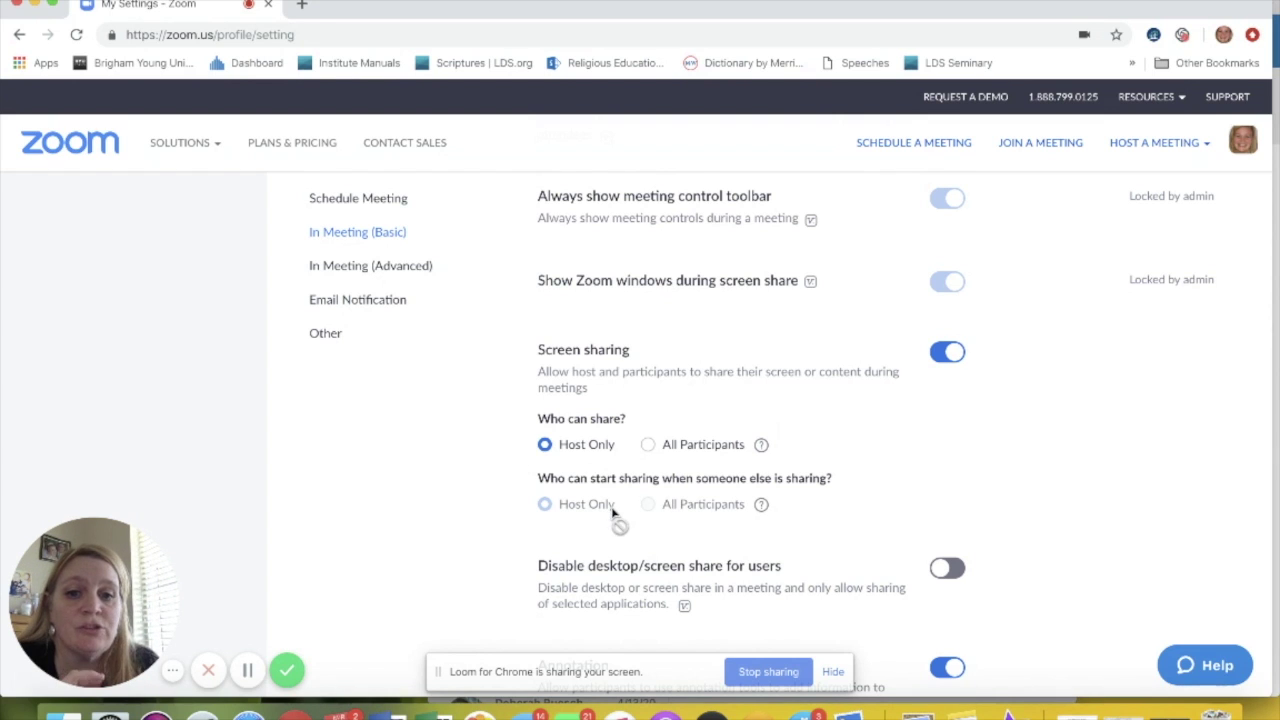
{"action": "scroll", "coordinate": [614, 510], "scroll_direction": "down", "scroll_amount": 3}
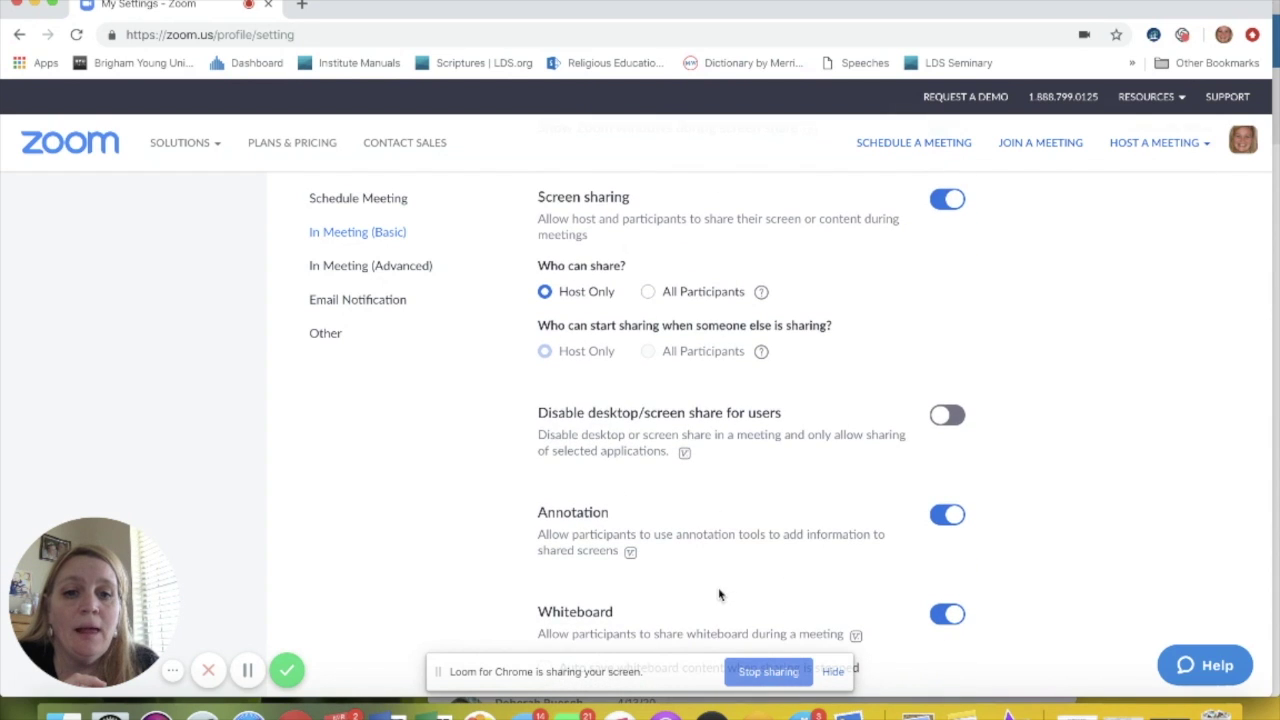
{"action": "scroll", "coordinate": [718, 594], "scroll_direction": "down", "scroll_amount": 3}
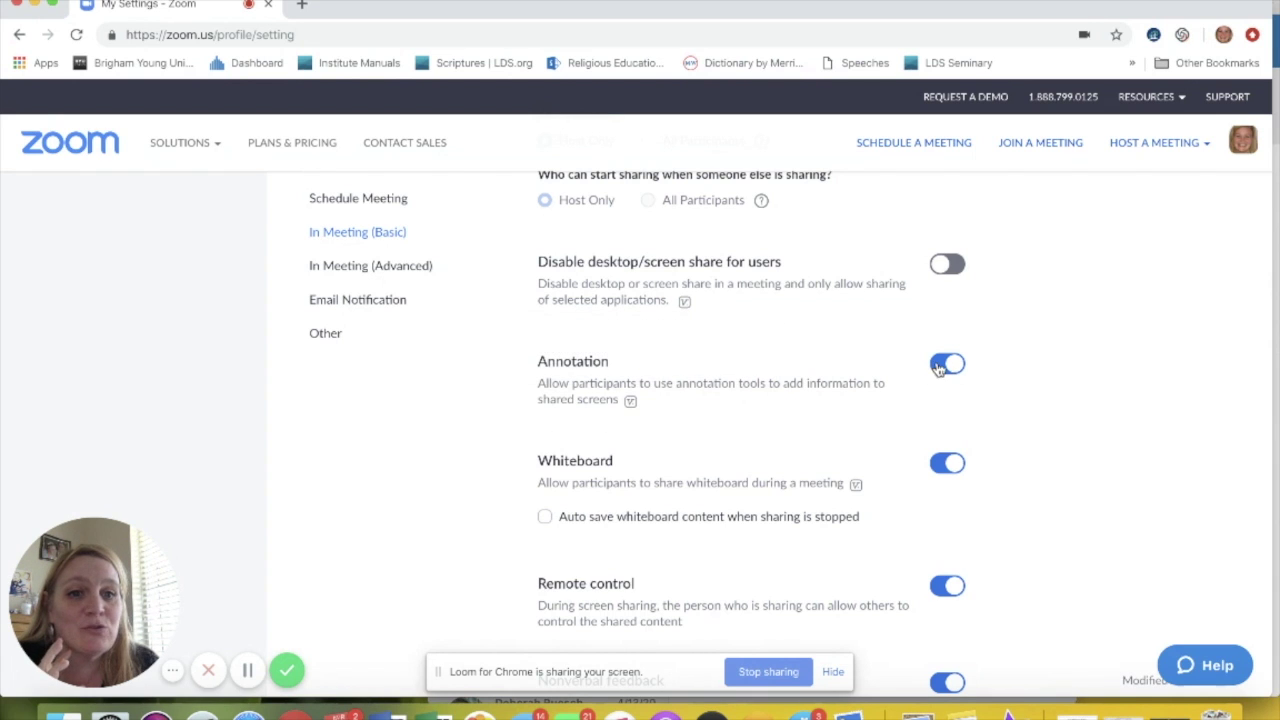
{"action": "scroll", "coordinate": [818, 471], "scroll_direction": "down", "scroll_amount": 2}
{"action": "scroll", "coordinate": [820, 468], "scroll_direction": "down", "scroll_amount": 2}
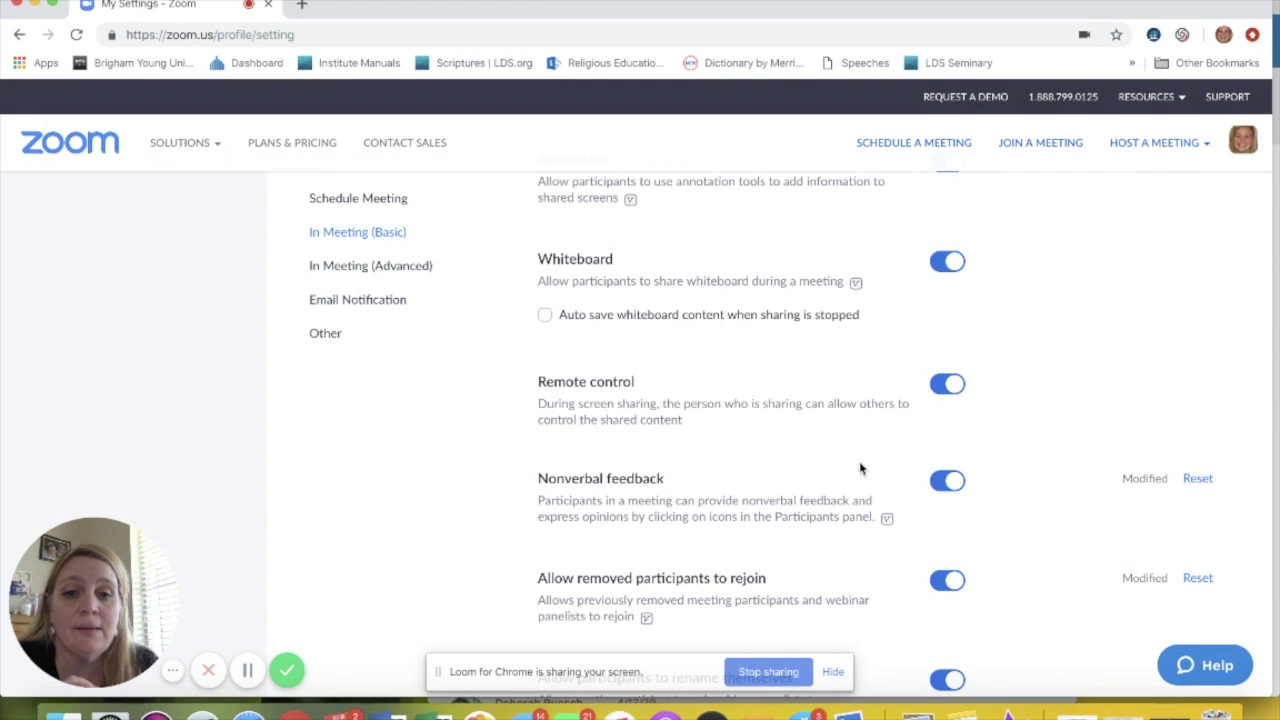
{"action": "scroll", "coordinate": [860, 466], "scroll_direction": "down", "scroll_amount": 3}
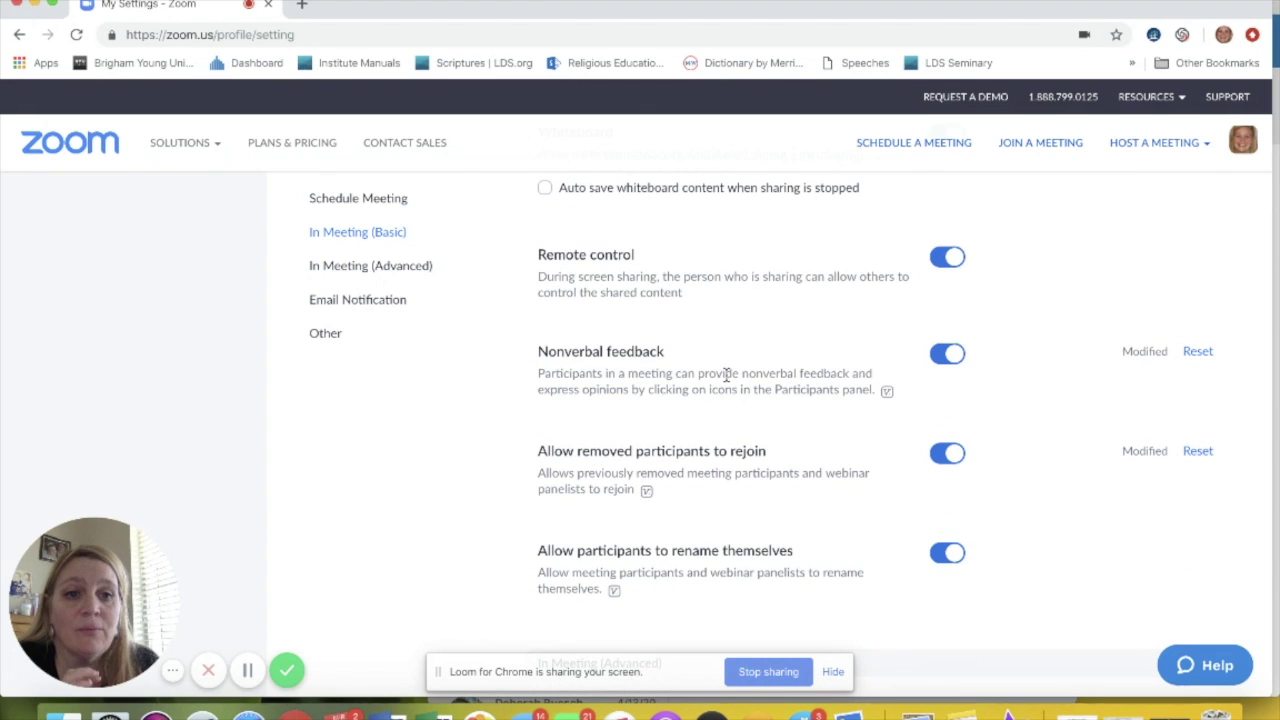
{"action": "scroll", "coordinate": [752, 383], "scroll_direction": "down", "scroll_amount": 3}
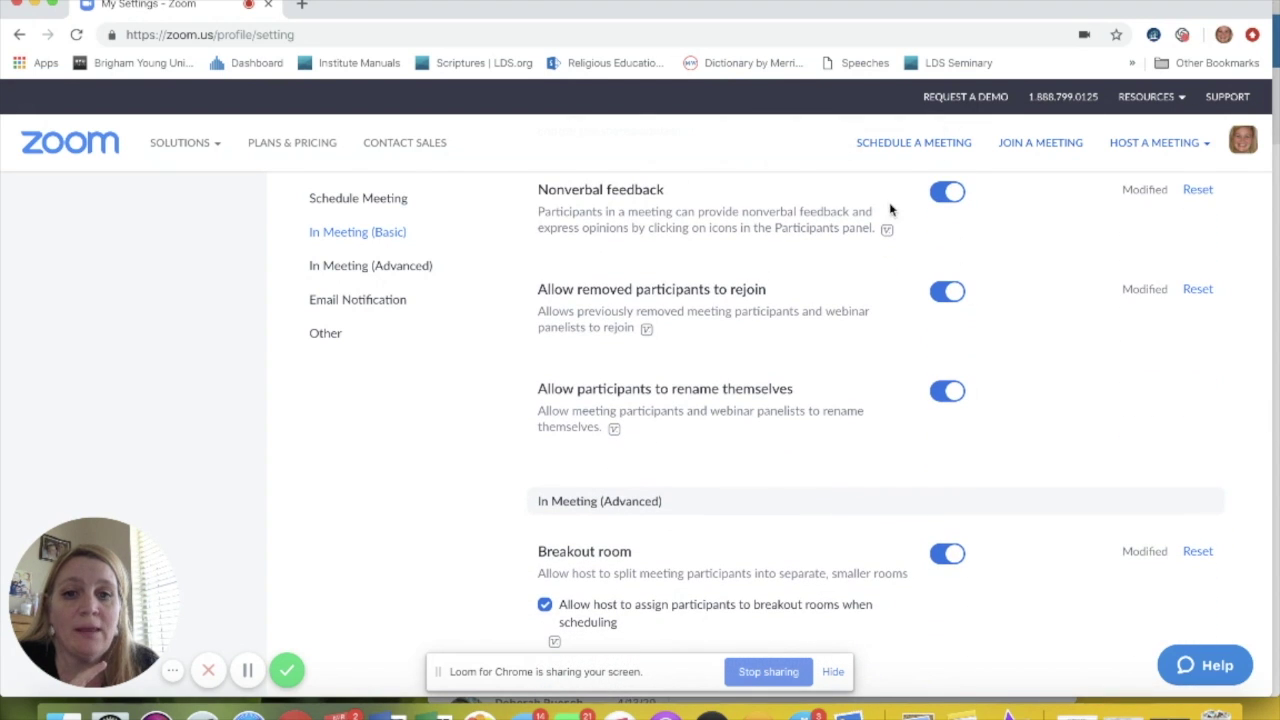
Examine the In Meeting (Advanced) settings for breakout rooms, closed captioning, save captions, far end camera control and virtual background.
{"action": "scroll", "coordinate": [632, 410], "scroll_direction": "down", "scroll_amount": 3}
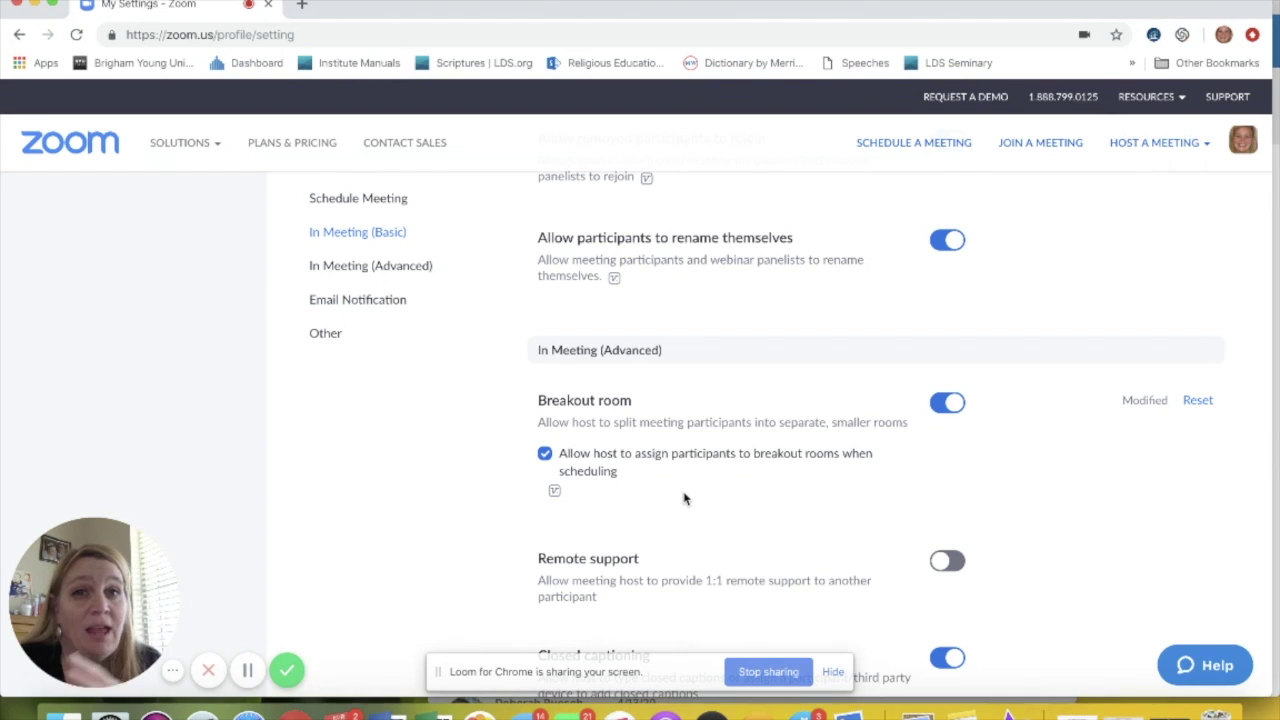
{"action": "scroll", "coordinate": [731, 516], "scroll_direction": "down", "scroll_amount": 1}
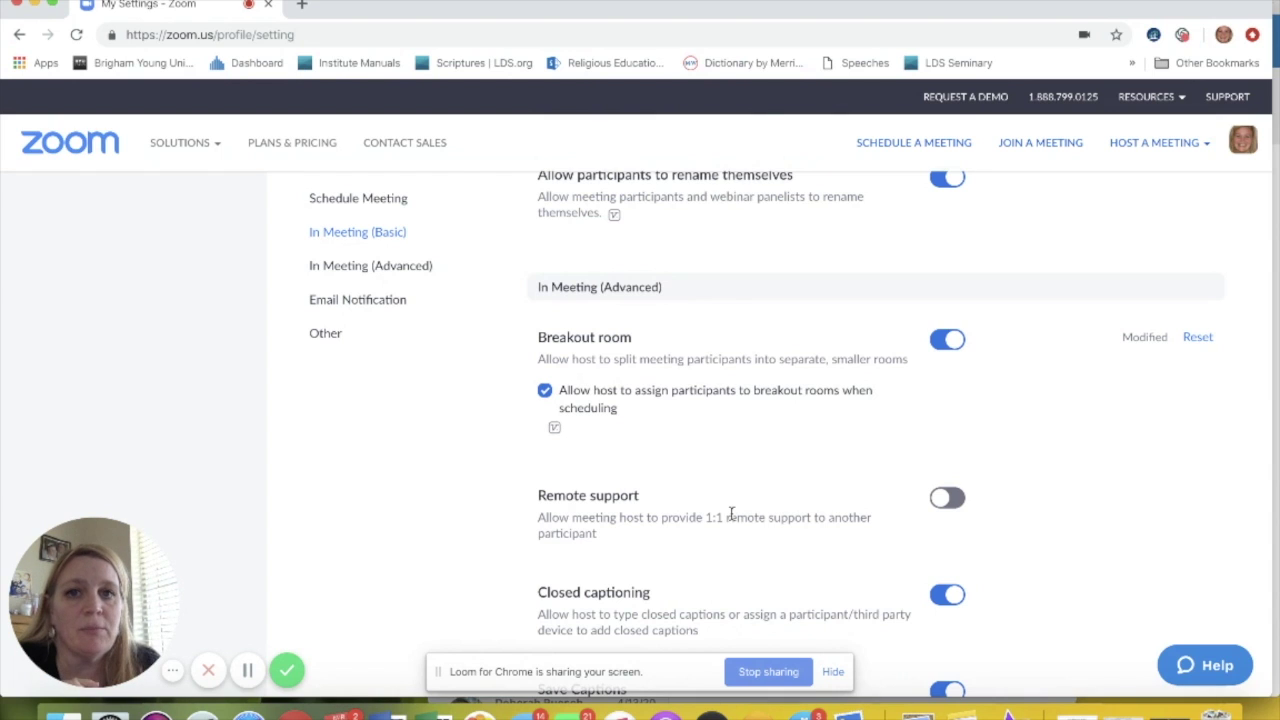
{"action": "scroll", "coordinate": [791, 550], "scroll_direction": "down", "scroll_amount": 3}
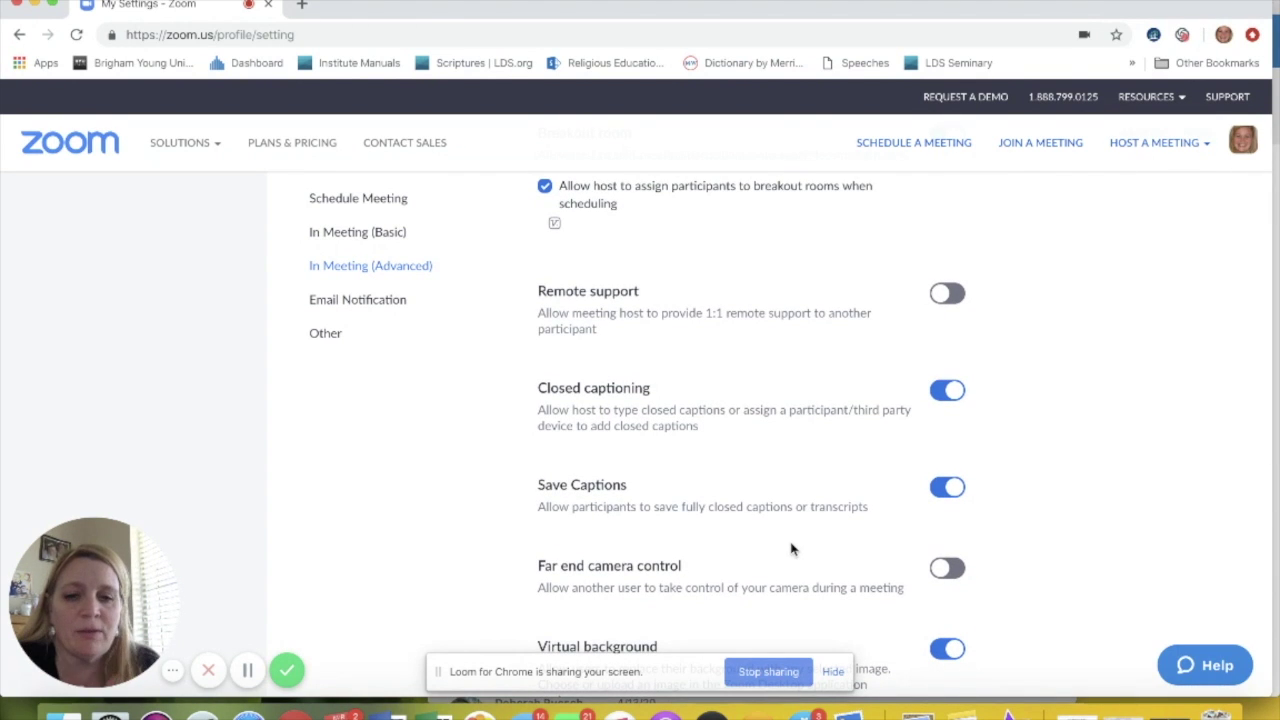
{"action": "scroll", "coordinate": [740, 450], "scroll_direction": "down", "scroll_amount": 1}
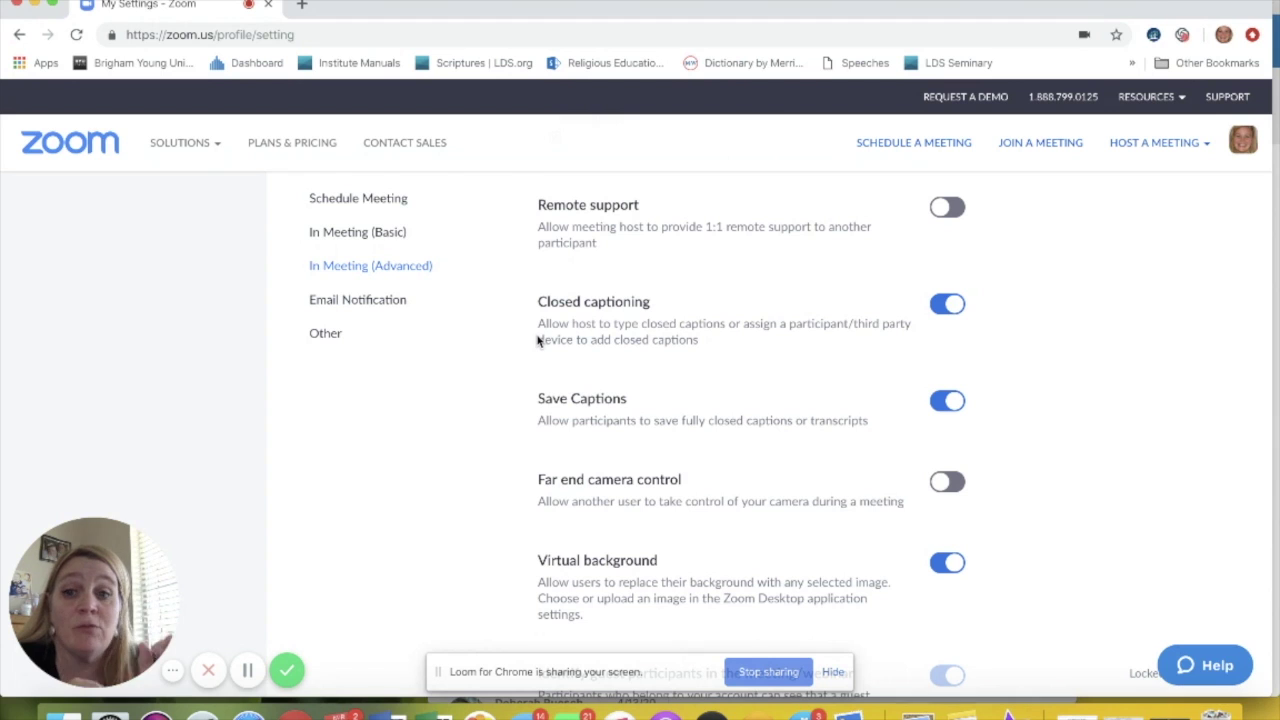
{"action": "scroll", "coordinate": [640, 392], "scroll_direction": "down", "scroll_amount": 2}
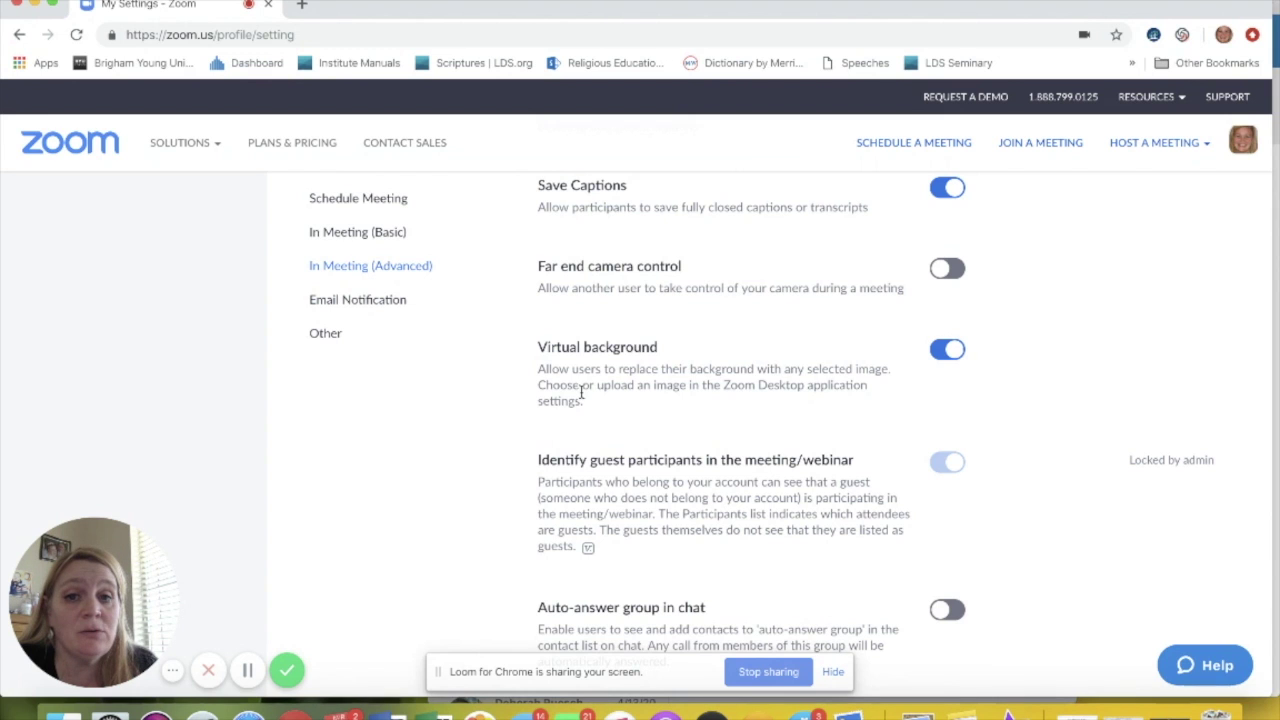
Return to the In Meeting (Basic) settings and examine the private chat, auto saving chats and file transfer options.
{"action": "scroll", "coordinate": [580, 393], "scroll_direction": "up", "scroll_amount": 5}
{"action": "scroll", "coordinate": [580, 393], "scroll_direction": "up", "scroll_amount": 6}
{"action": "scroll", "coordinate": [580, 393], "scroll_direction": "up", "scroll_amount": 6}
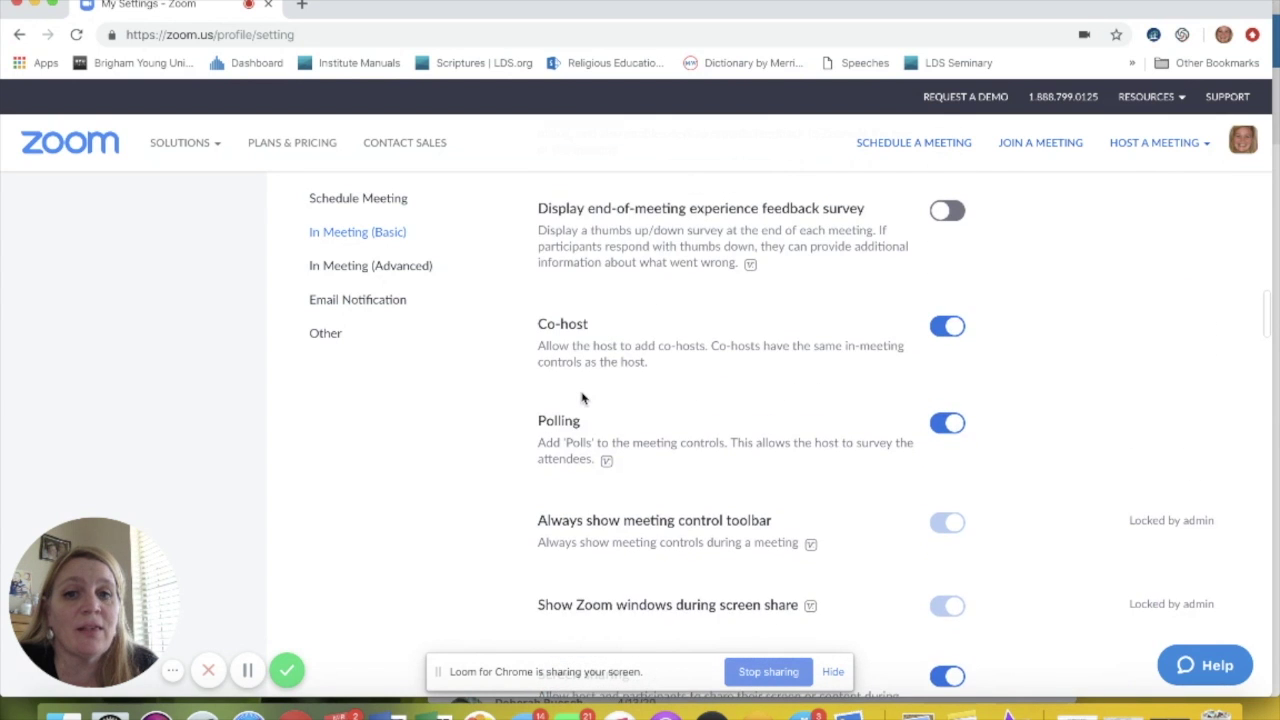
{"action": "scroll", "coordinate": [583, 398], "scroll_direction": "up", "scroll_amount": 5}
{"action": "scroll", "coordinate": [580, 393], "scroll_direction": "up", "scroll_amount": 2}
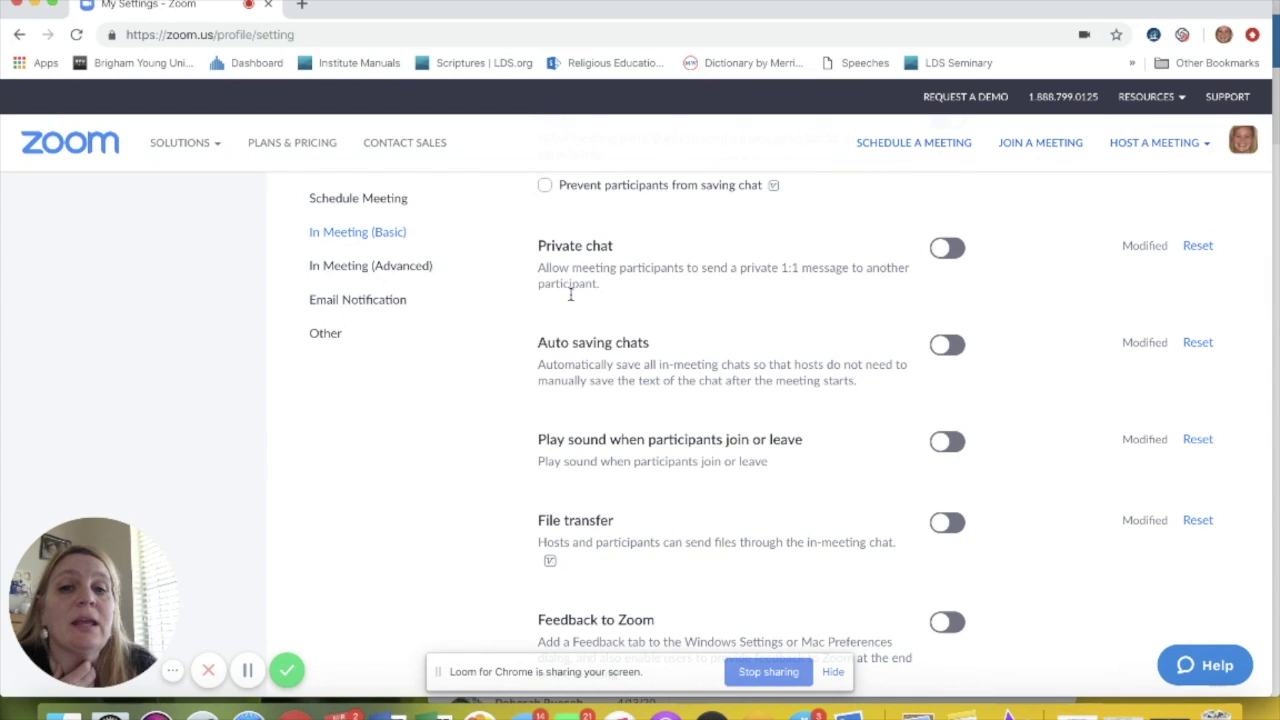